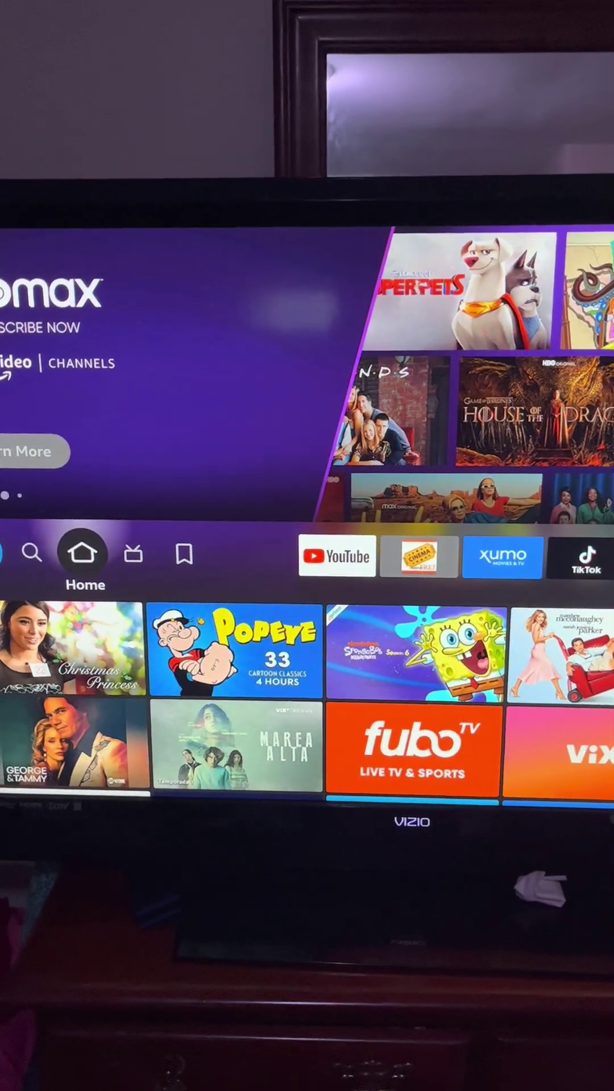
- Navigate to Settings and open the My Fire TV settings
key("Right")
key("Right")
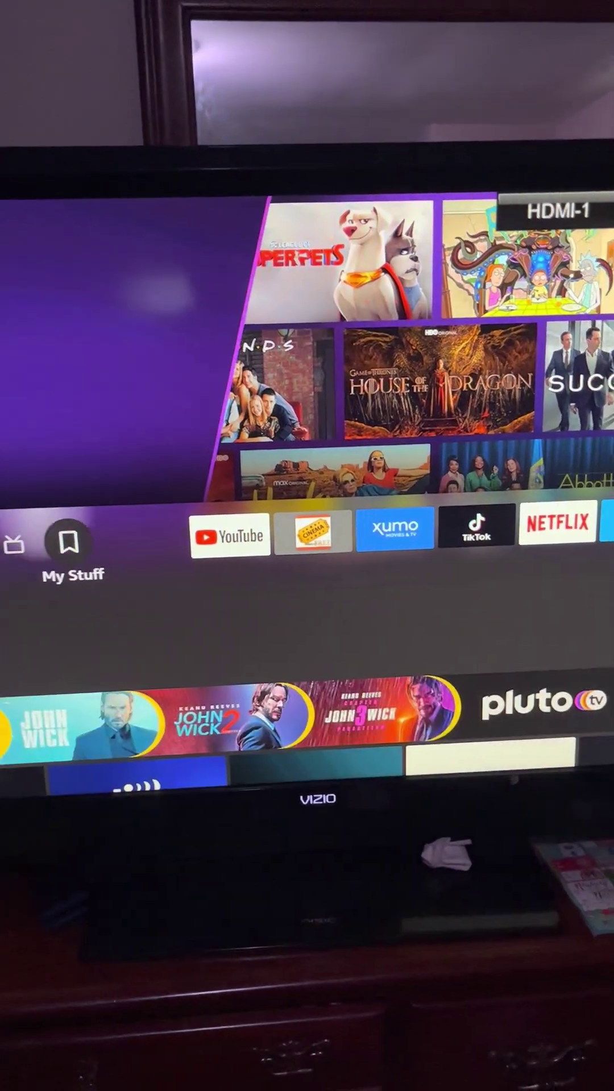
key("Right")
key("Right")
key("Right")
key("Right")
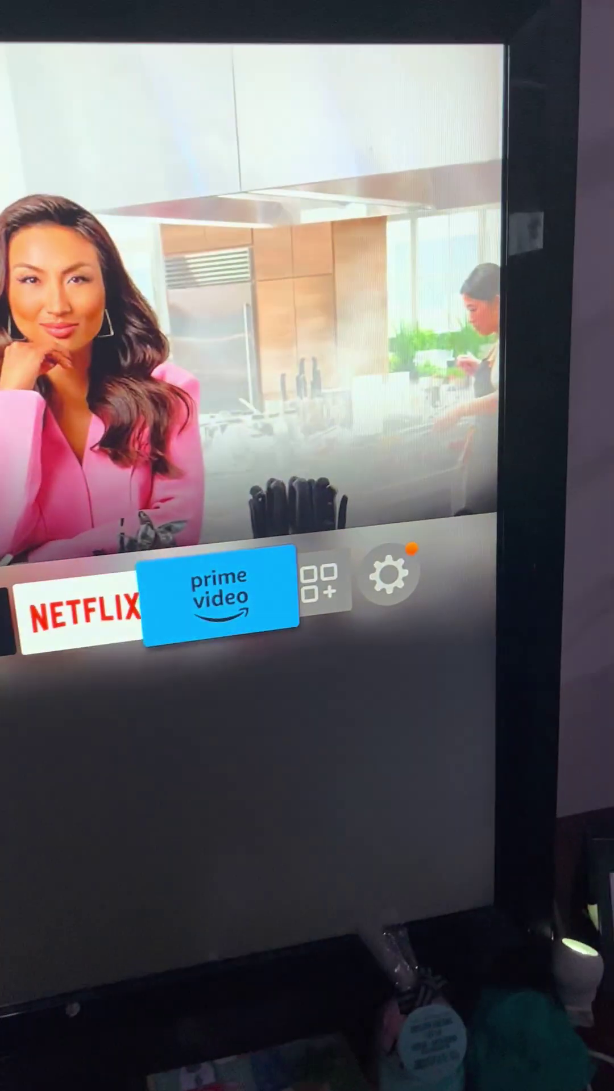
key("Right")
key("Right")
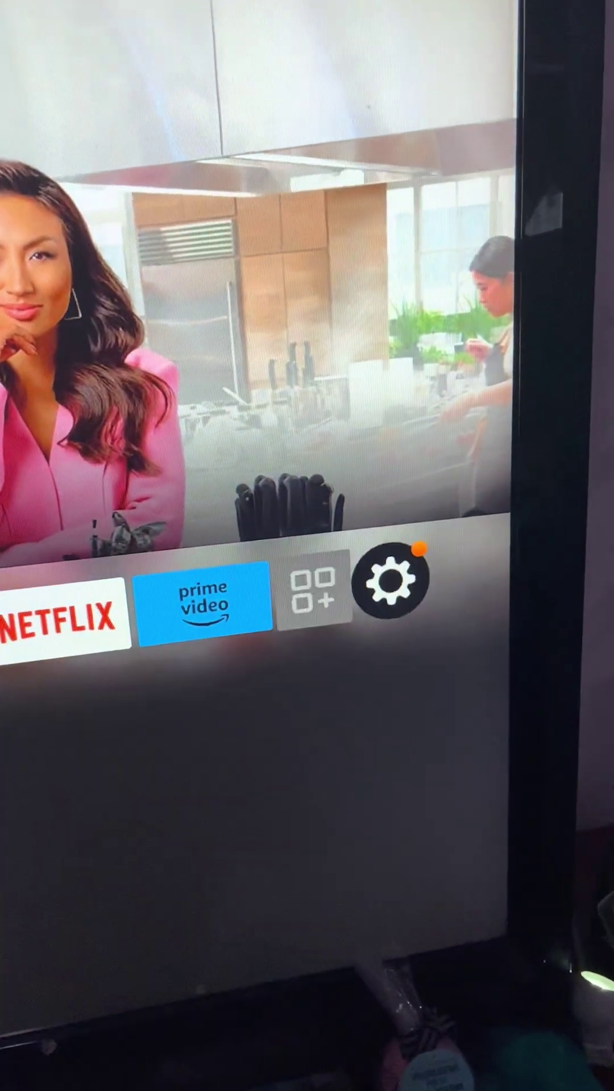
key("Down")
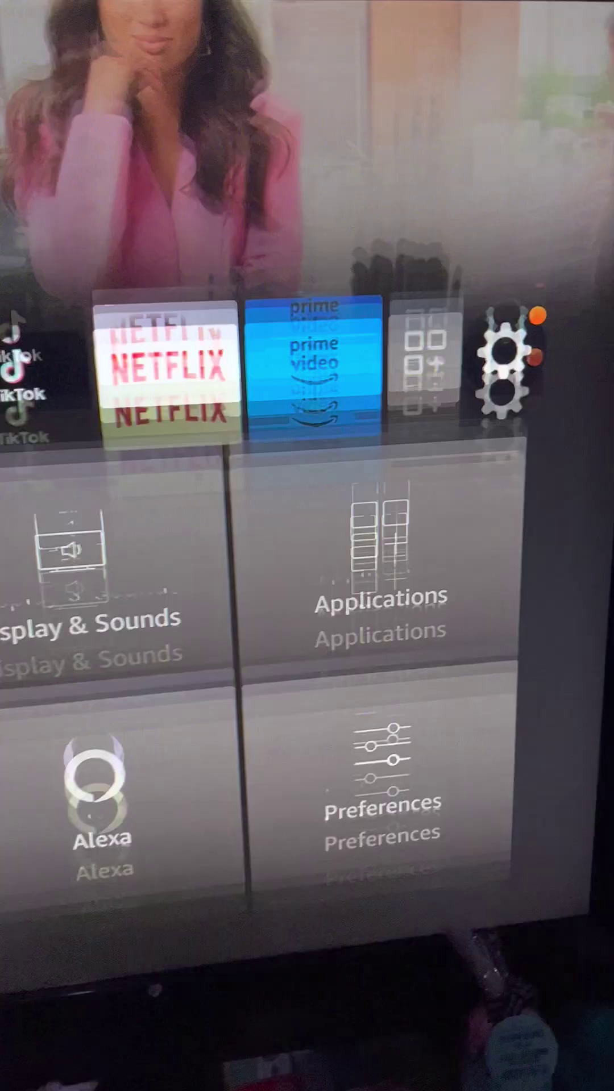
key("Down")
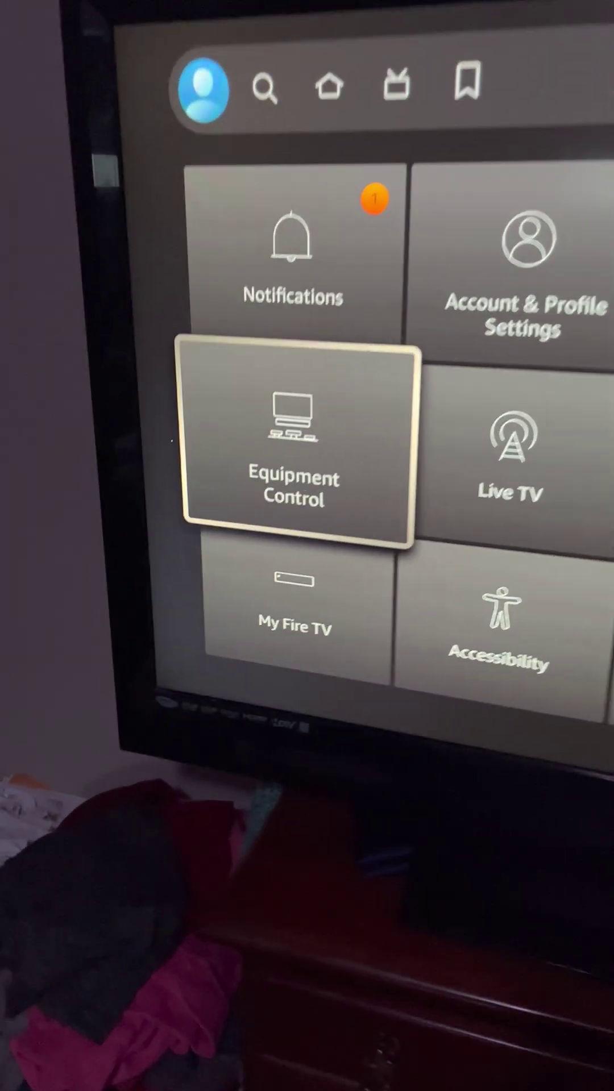
key("Down")
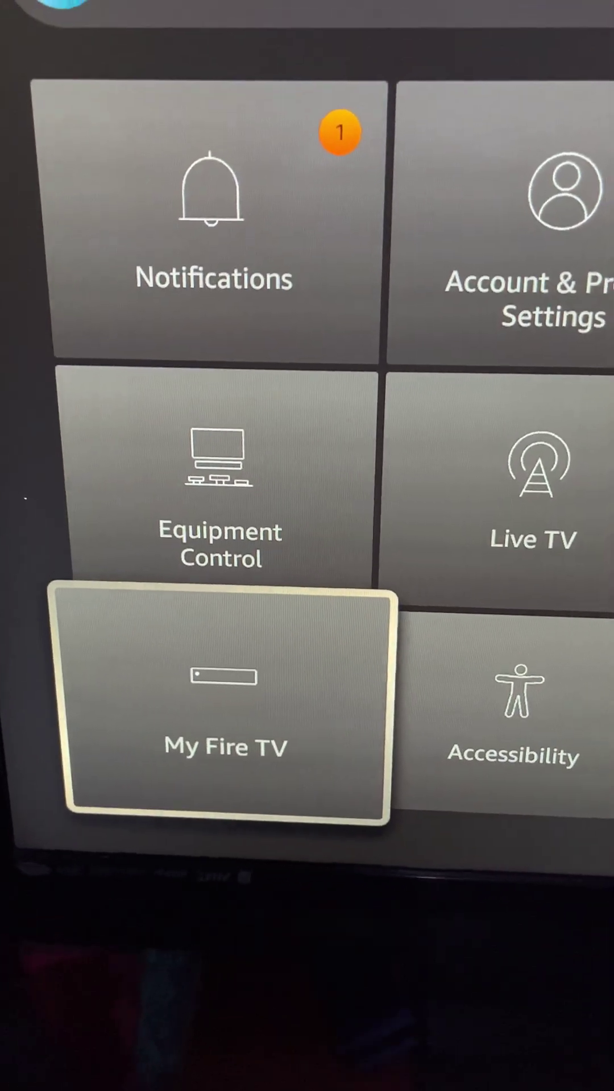
key("Return")
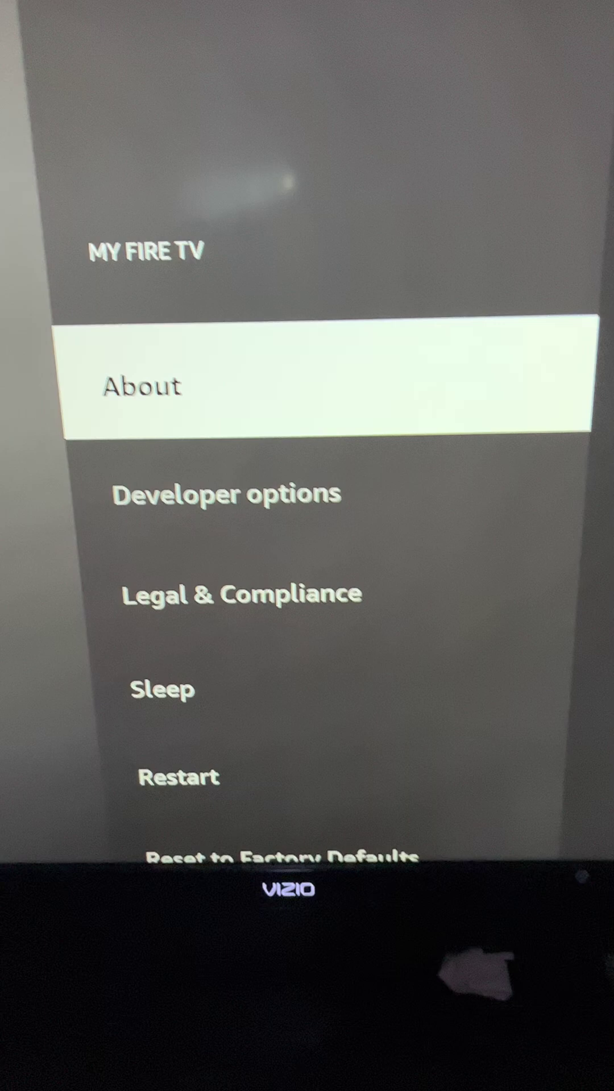
- Enter Developer options and browse the apps allowed to install unknown apps
key("Down")
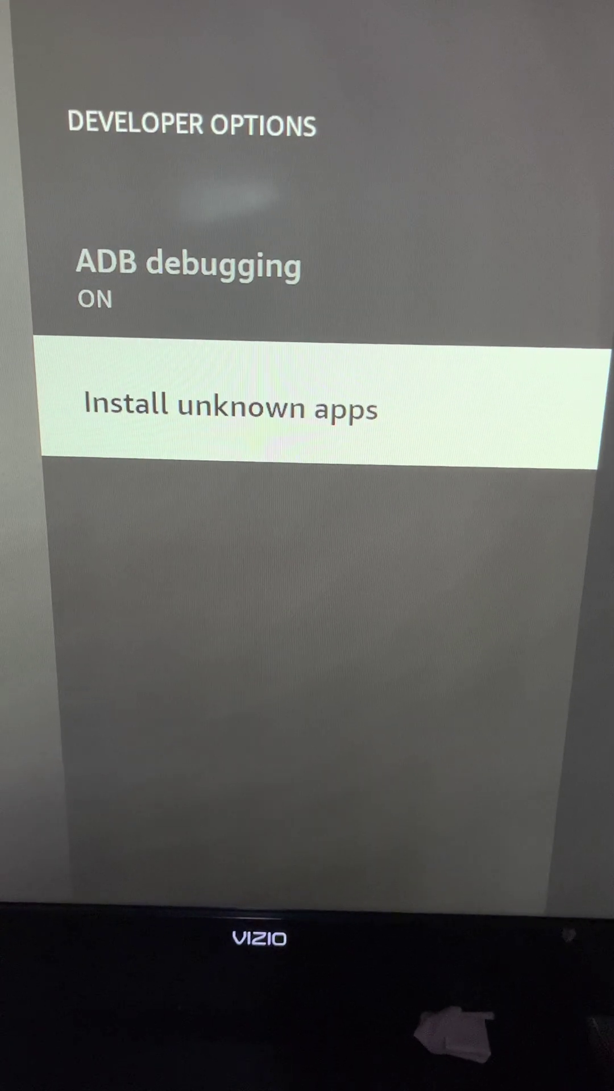
key("Return")
key("Down")
key("Up")
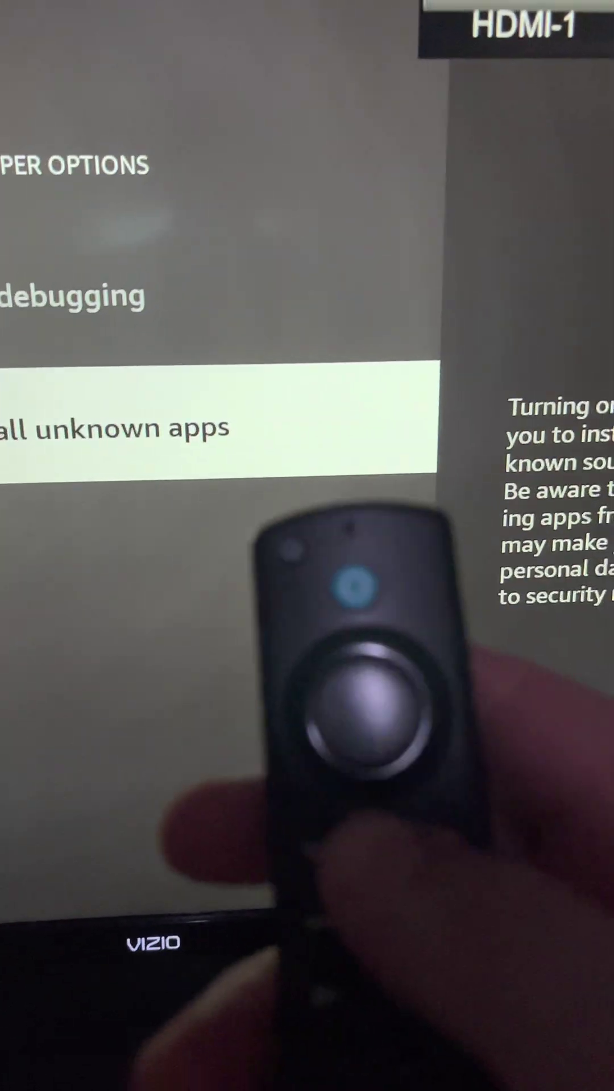
- Return to the home screen and open Your Apps & Channels from the apps row
key("Home")
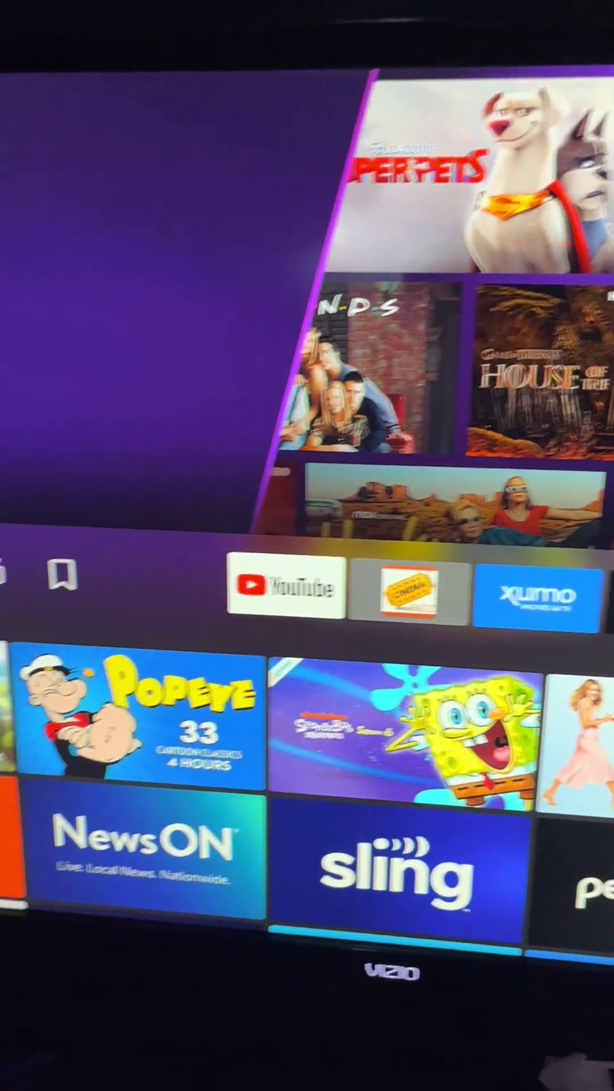
key("Right")
key("Right")
key("Right")
key("Right")
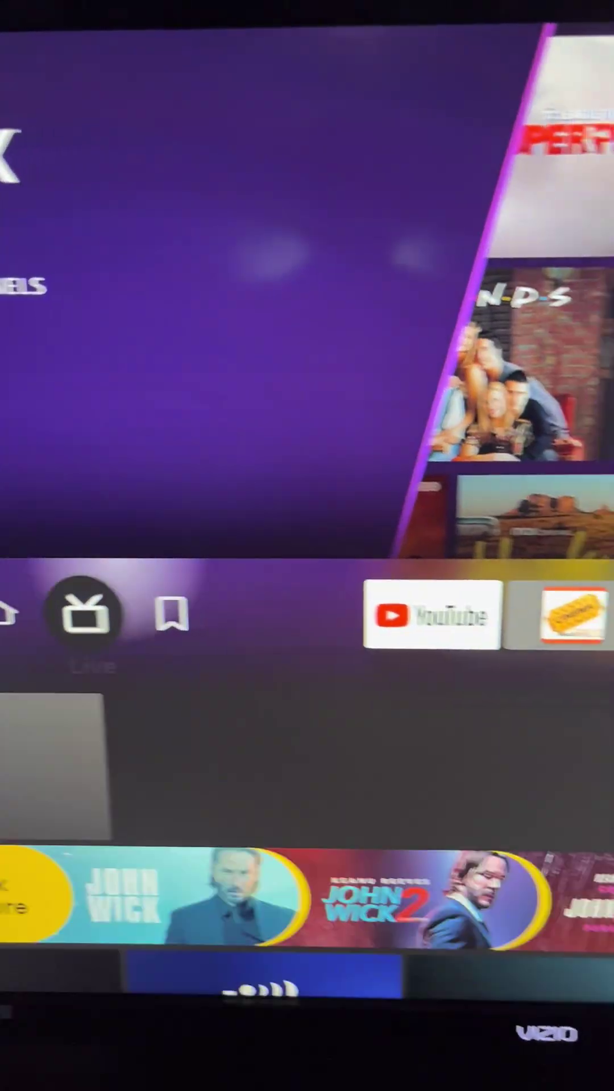
key("Right")
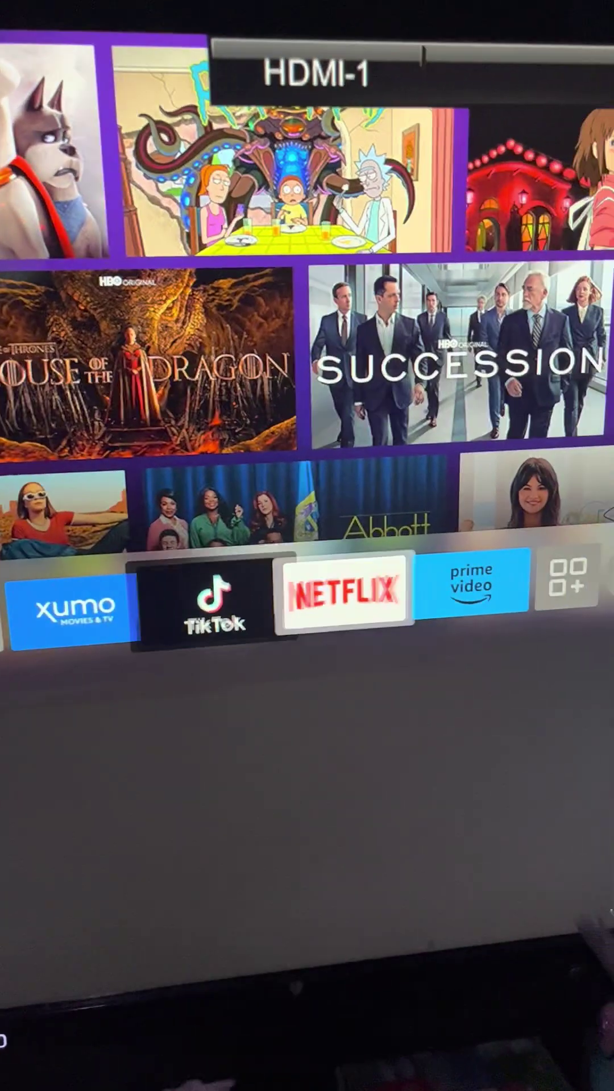
key("Right")
key("Right")
key("Right")
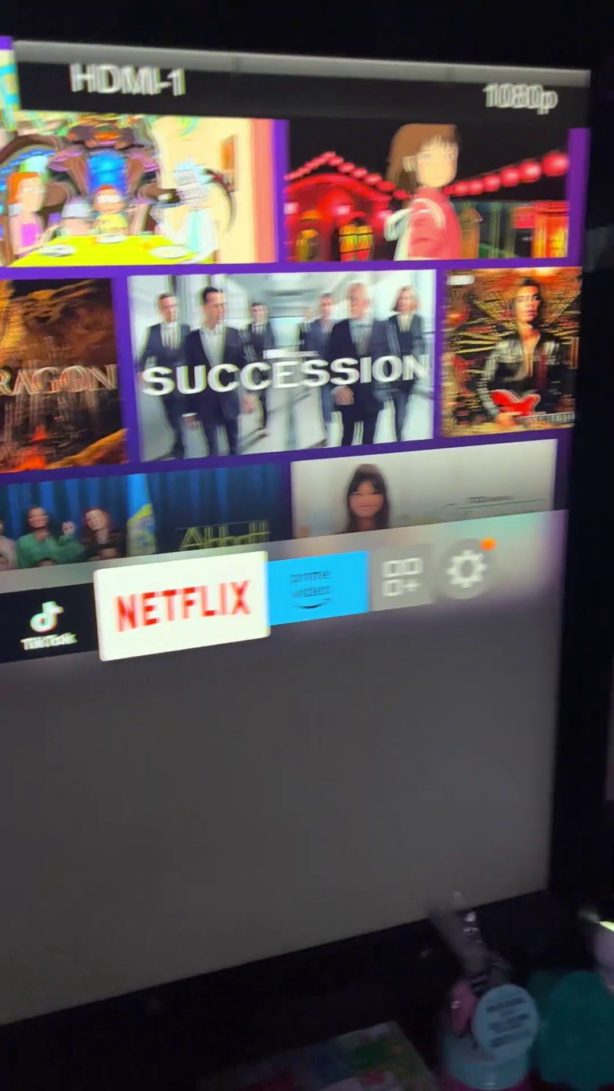
key("Right")
key("Right")
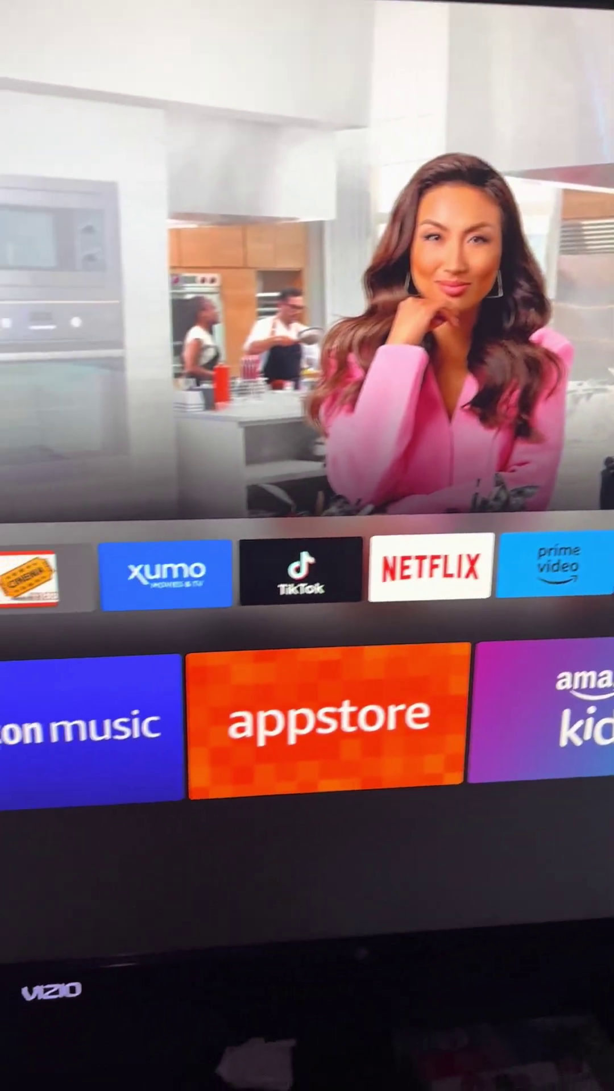
key("Return")
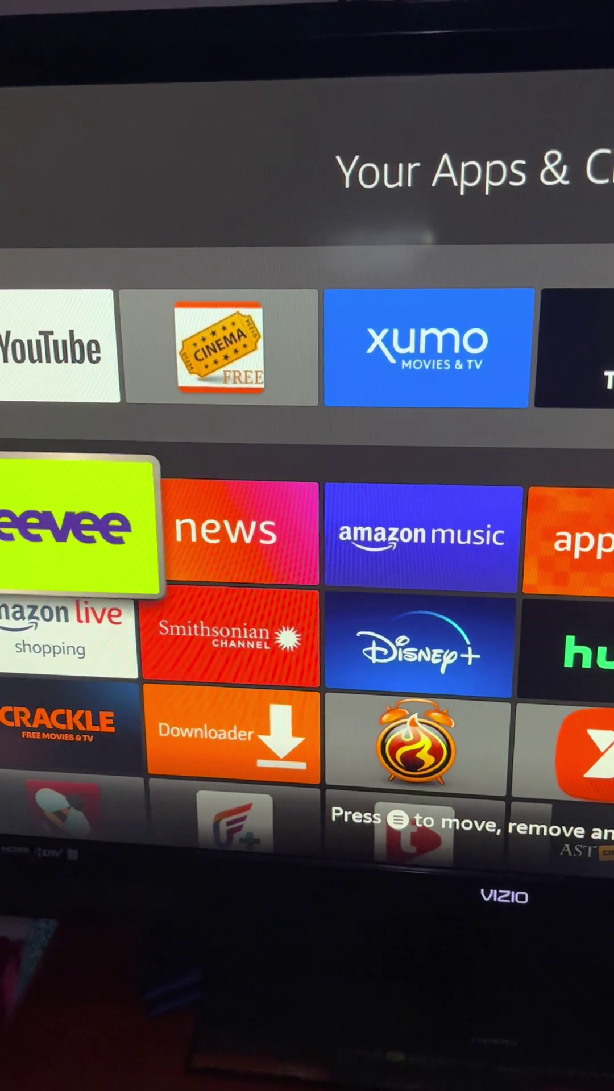
- Select Downloader in the apps grid and launch it
key("Down")
key("Down")
key("Right")
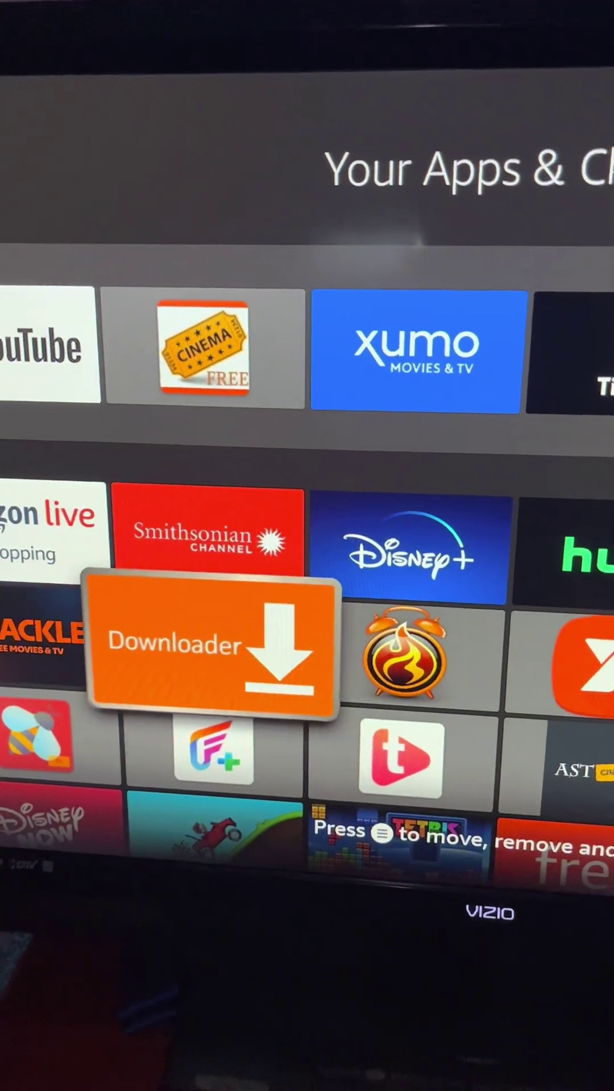
key("Return")
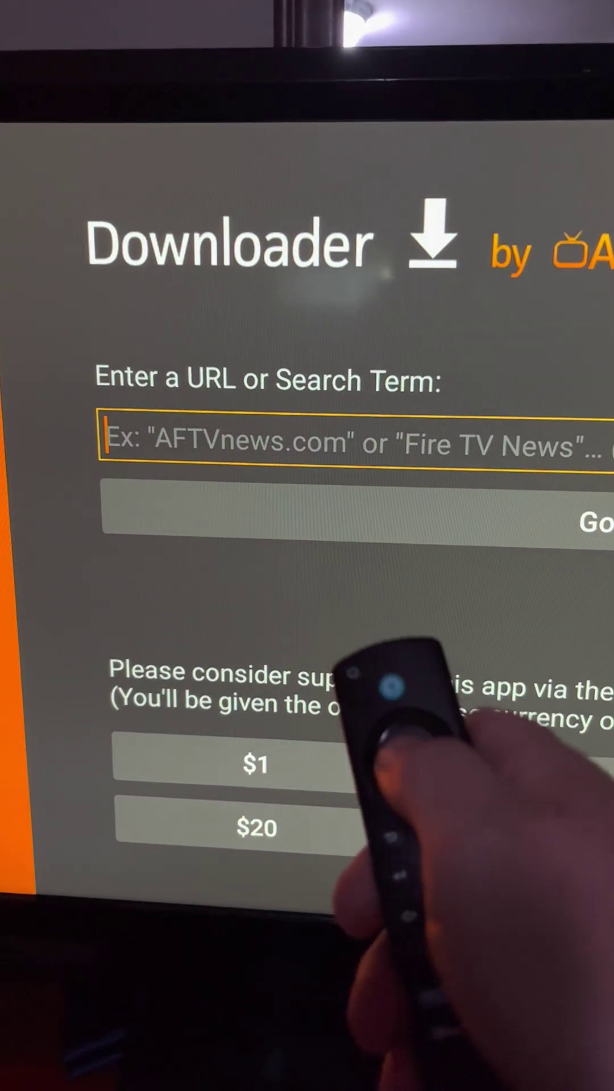
- Start the Downloader address entry and spell 'kodi' on the on-screen keyboard
key("Return")
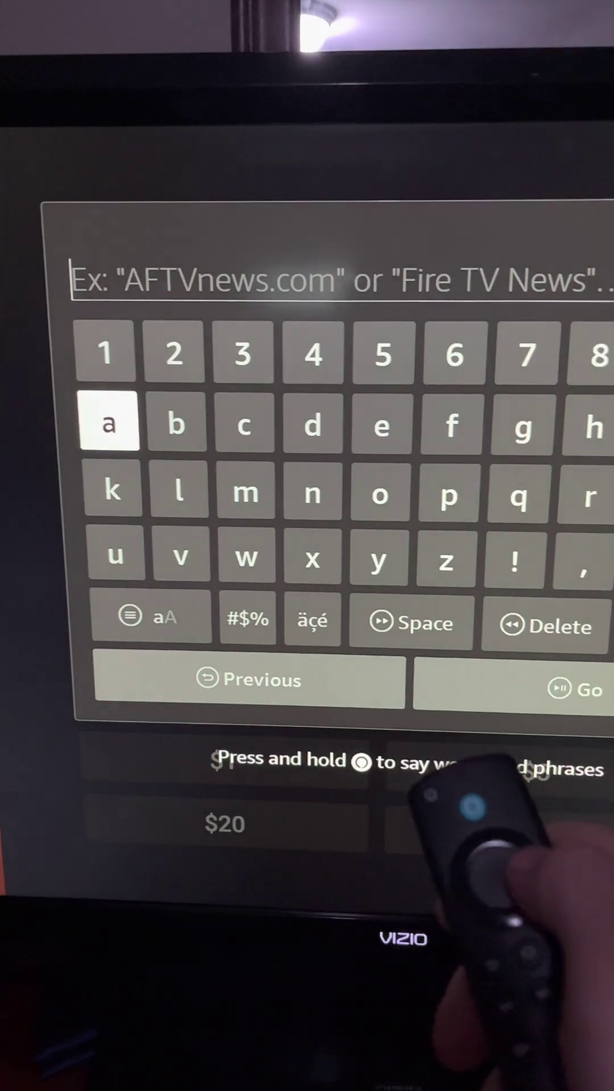
key("Right")
key("Left")
key("Down")
key("Return")
key("Right")
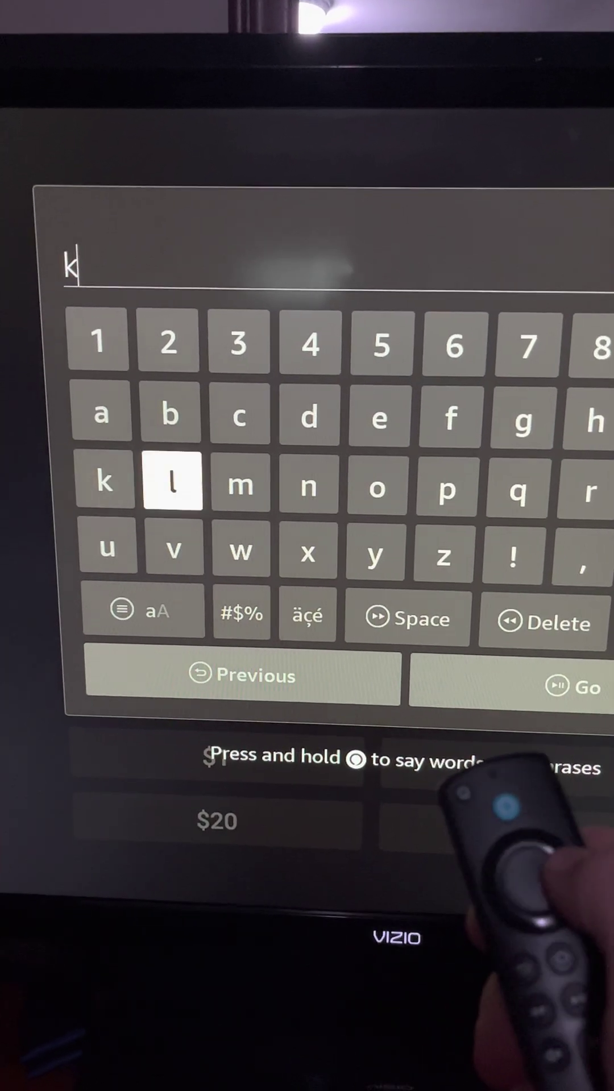
key("Return")
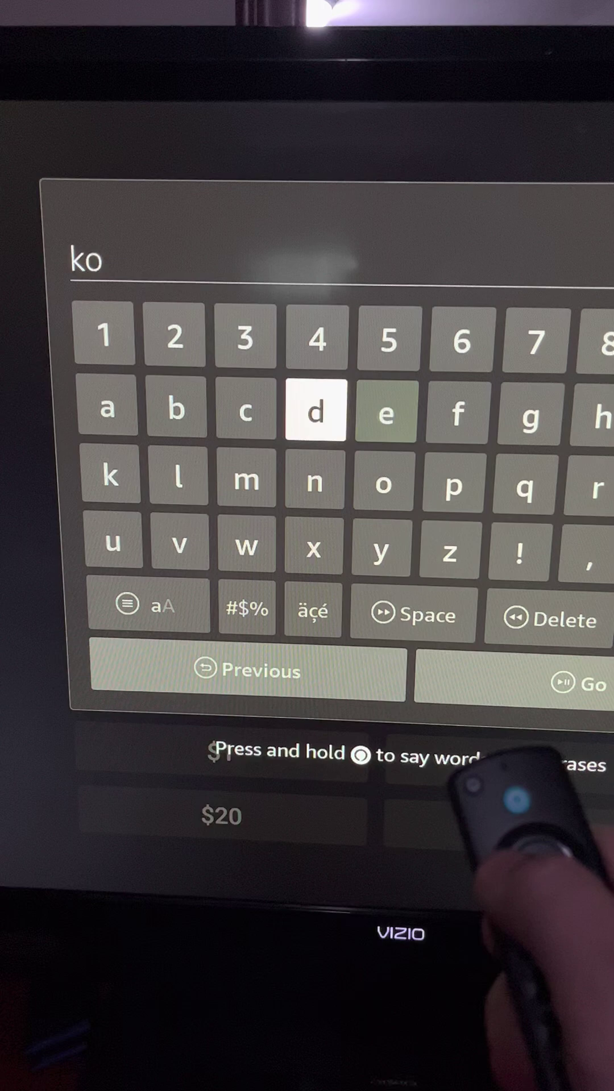
key("Return")
key("Right")
key("Left")
key("Right")
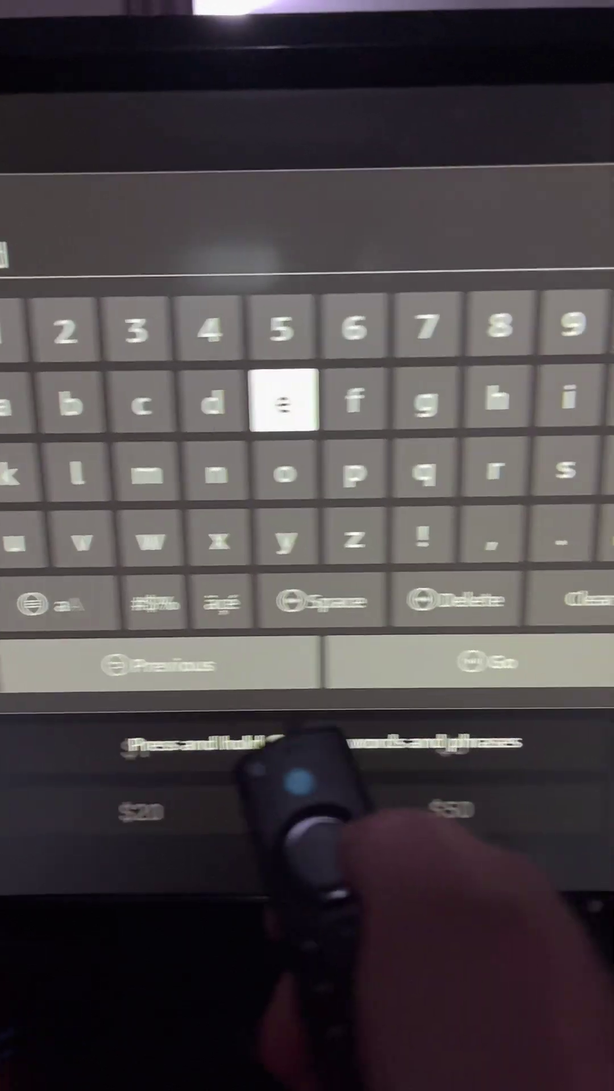
key("Right")
key("Right")
key("Right")
key("Right")
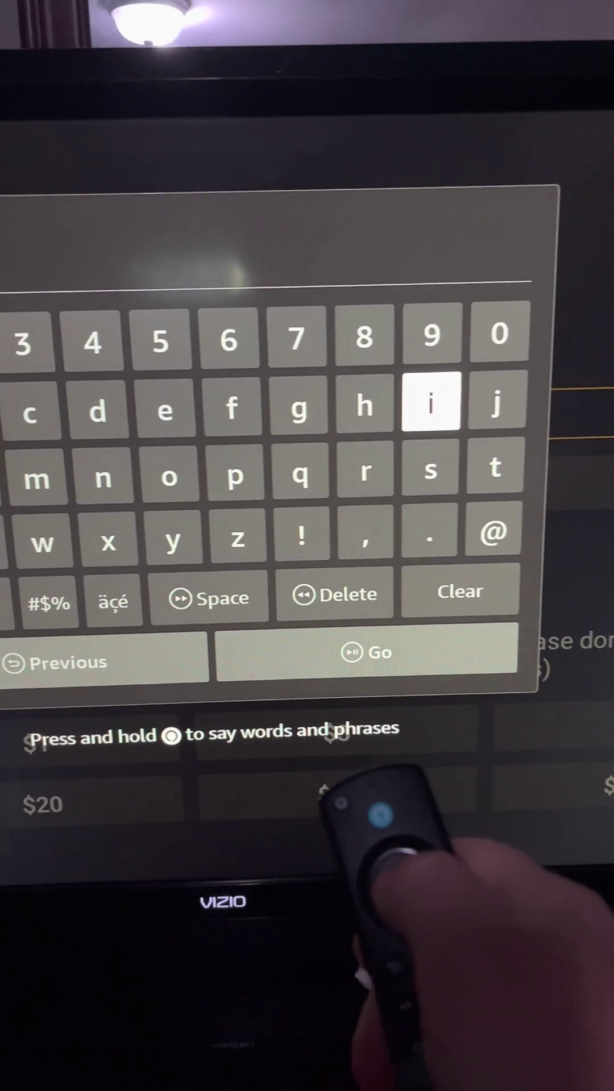
- Finish the address with '.tv' so it reads kodi.tv
key("Down")
key("Down")
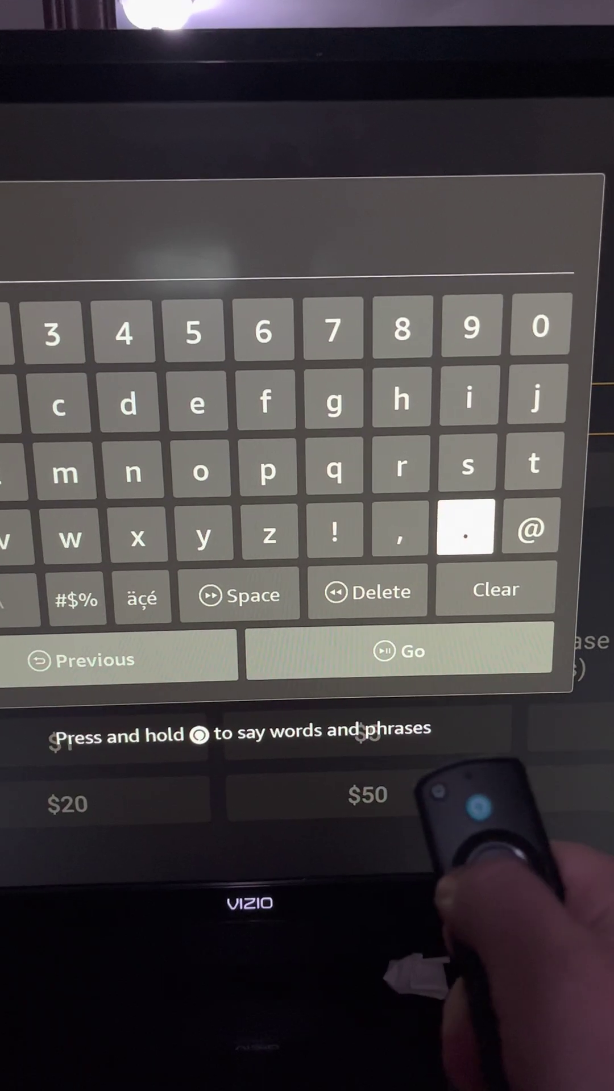
key("Left")
key("Right")
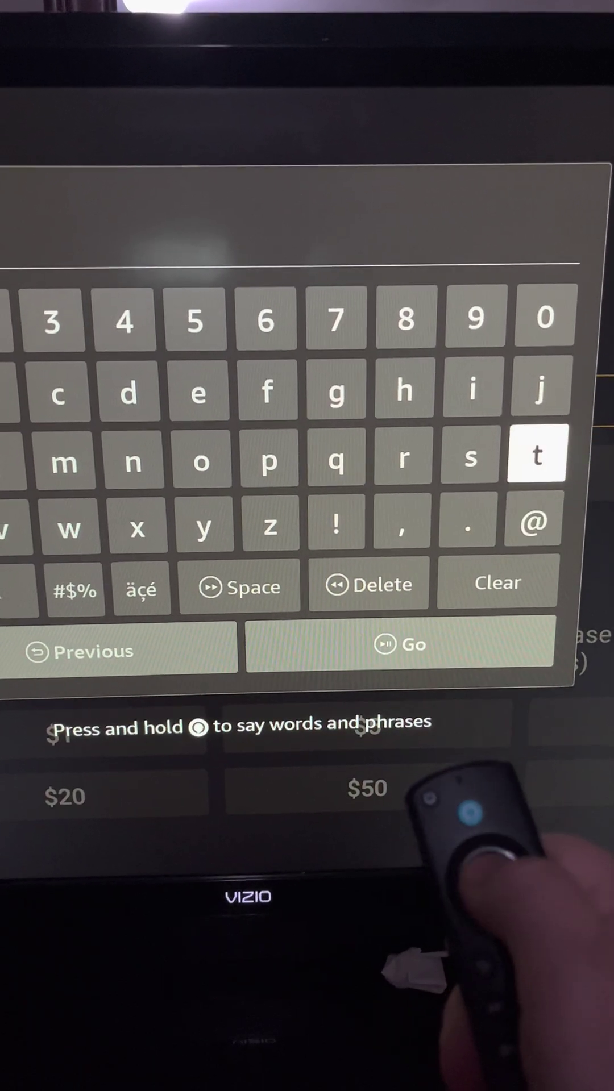
key("Left")
key("Left")
key("Left")
key("Left")
key("Left")
key("Left")
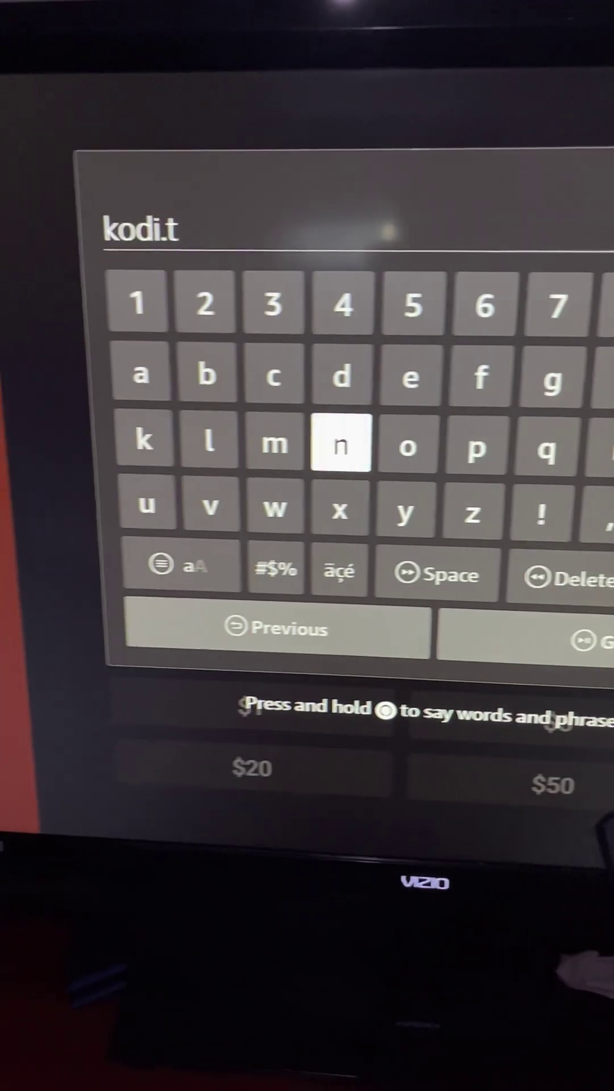
key("Left")
key("Down")
key("Return")
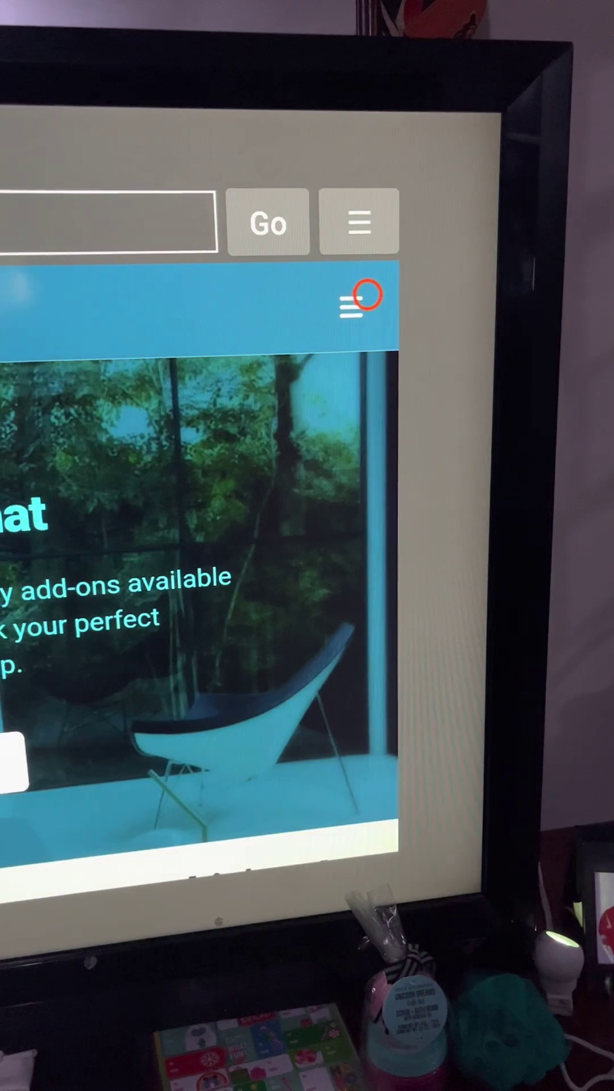
- Open the Kodi site menu, go to Download, and pick Android
left_click(349, 302)
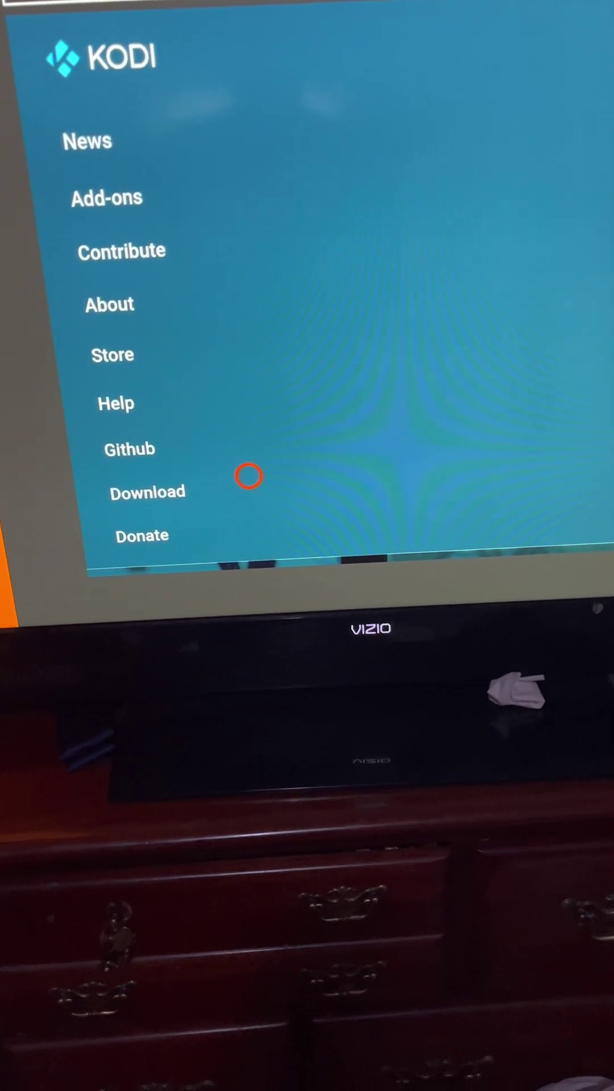
left_click(247, 475)
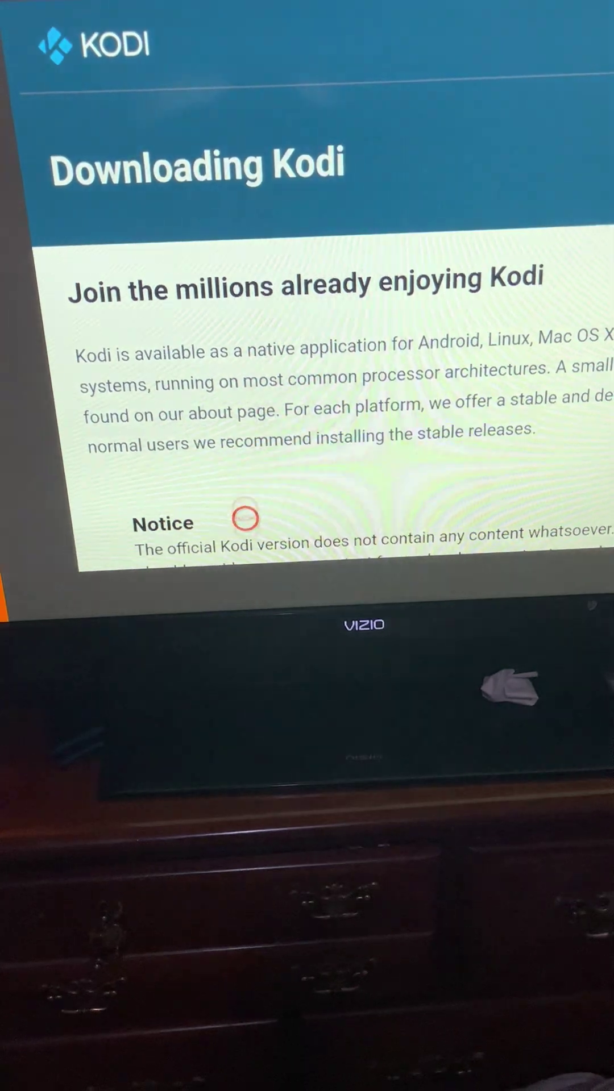
scroll(245, 517, "down", 4)
scroll(245, 517, "down", 4)
scroll(245, 517, "down", 2)
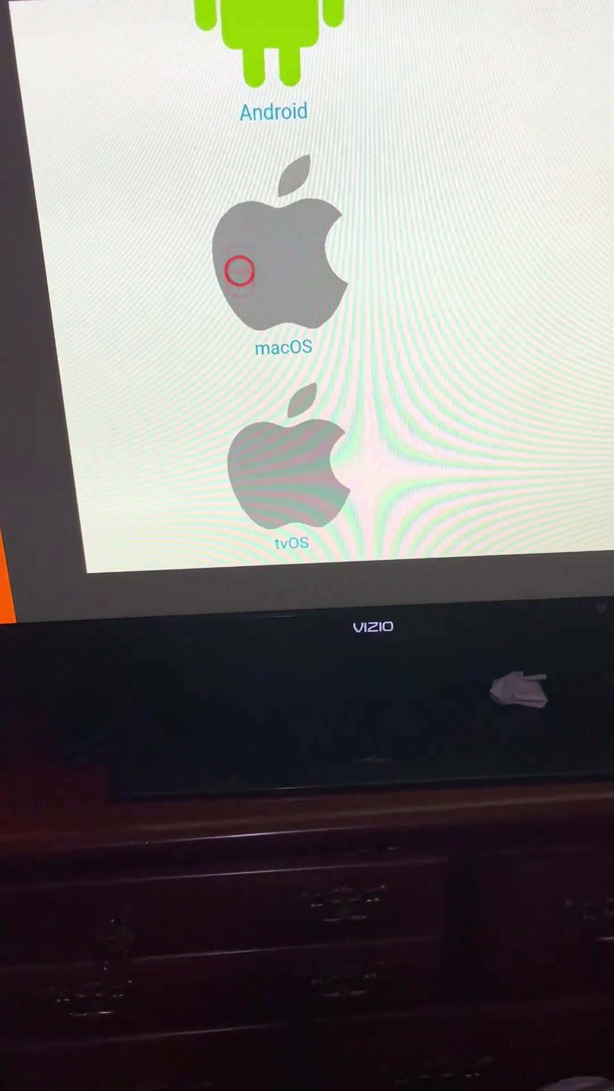
scroll(239, 271, "up", 3)
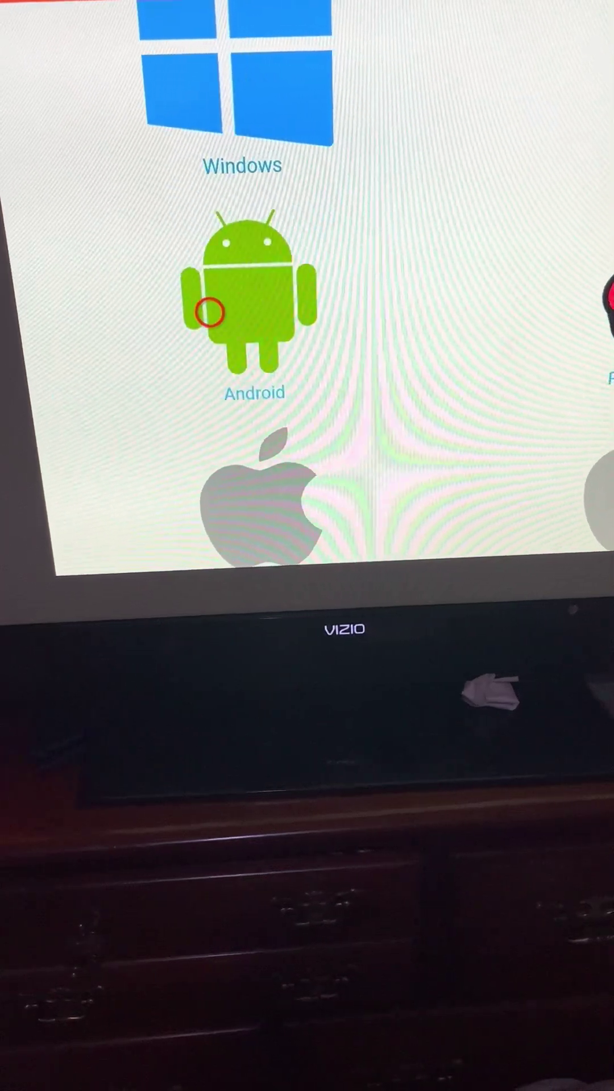
left_click(210, 311)
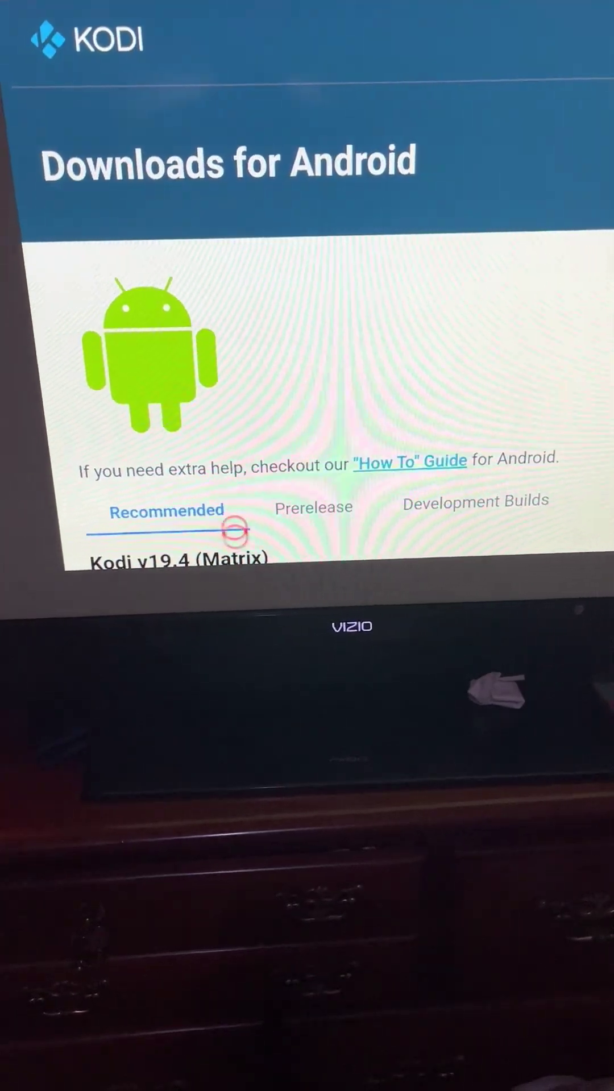
scroll(234, 531, "down", 6)
scroll(237, 535, "down", 3)
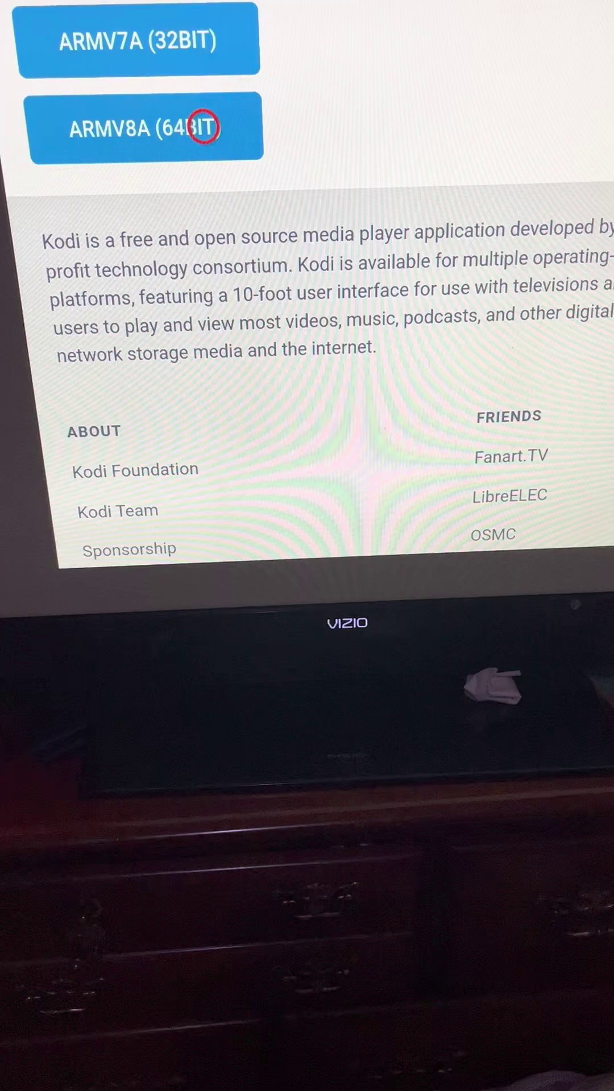
scroll(196, 110, "up", 5)
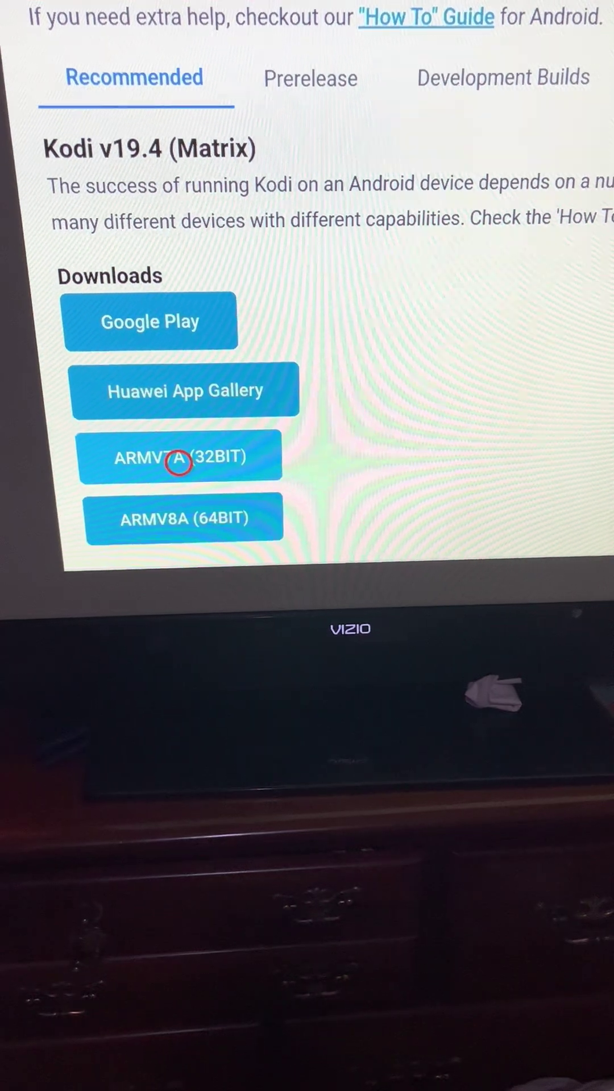
- Download the ARMV7A (32-bit) Kodi build and install it
left_click(174, 462)
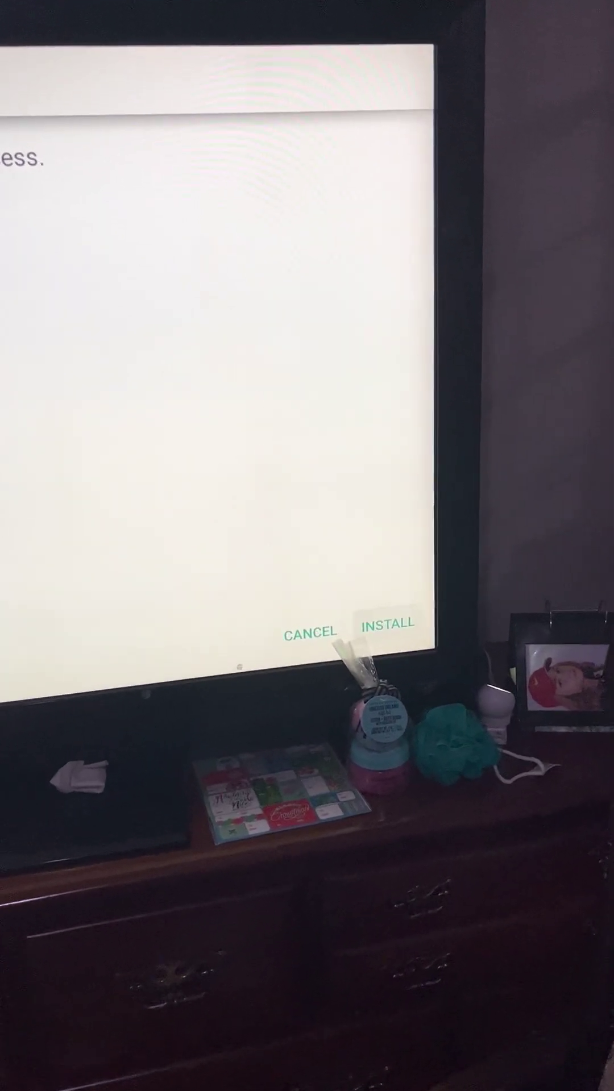
key("Return")
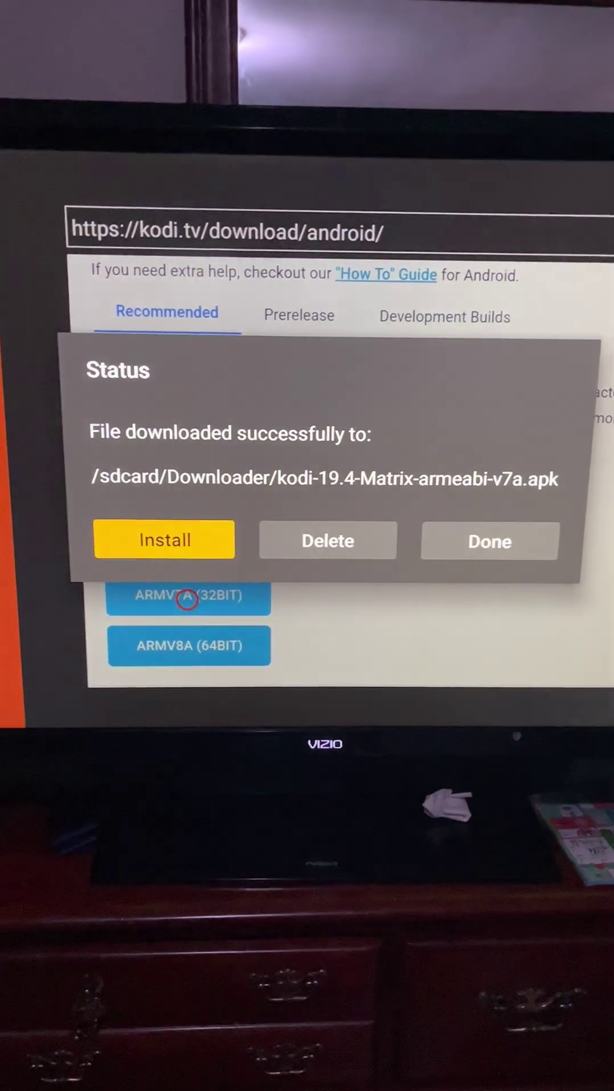
- Delete the downloaded Kodi installer file and confirm the deletion
key("Right")
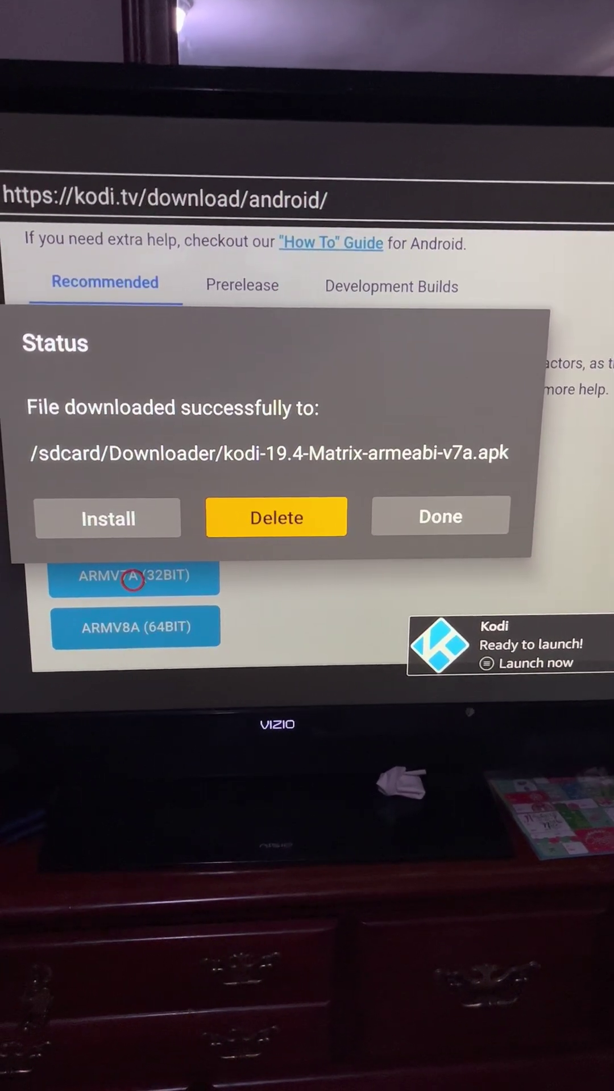
key("Return")
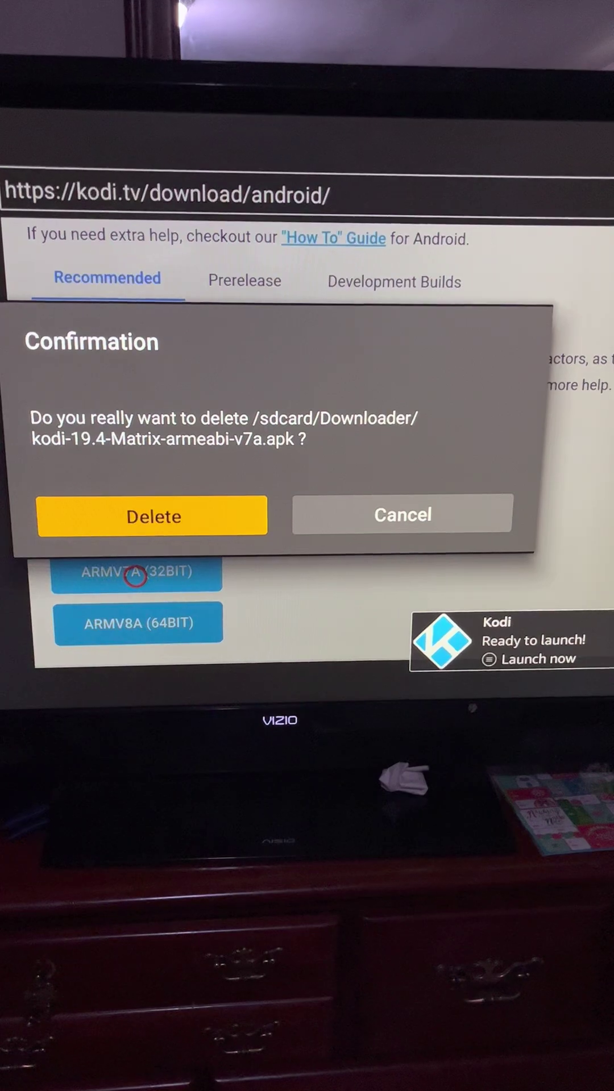
key("Return")
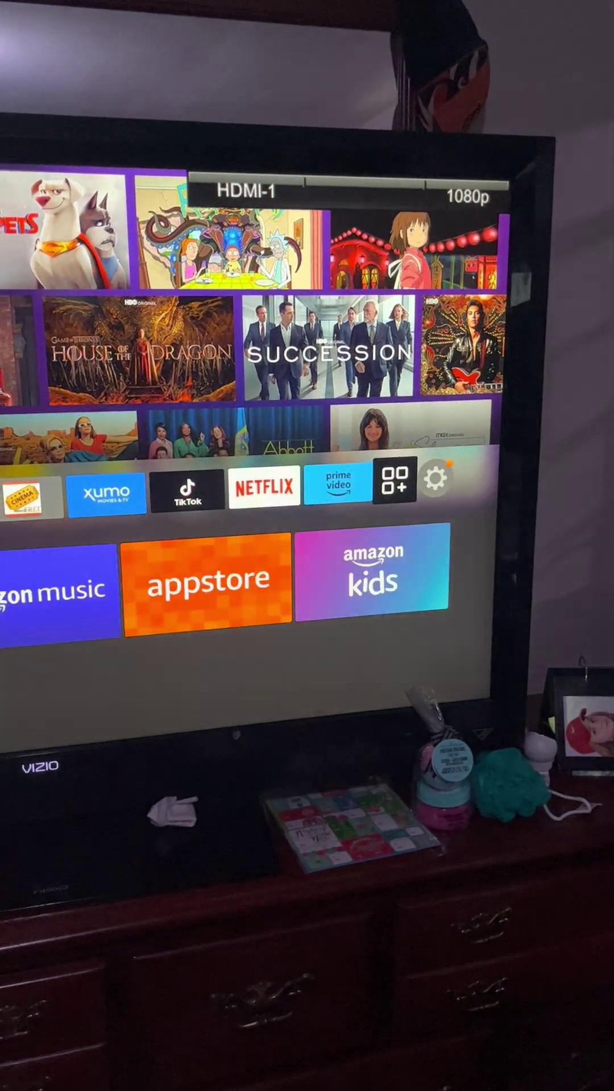
- Find the Kodi tile in Your Apps & Channels and choose Move to front from its menu
key("Return")
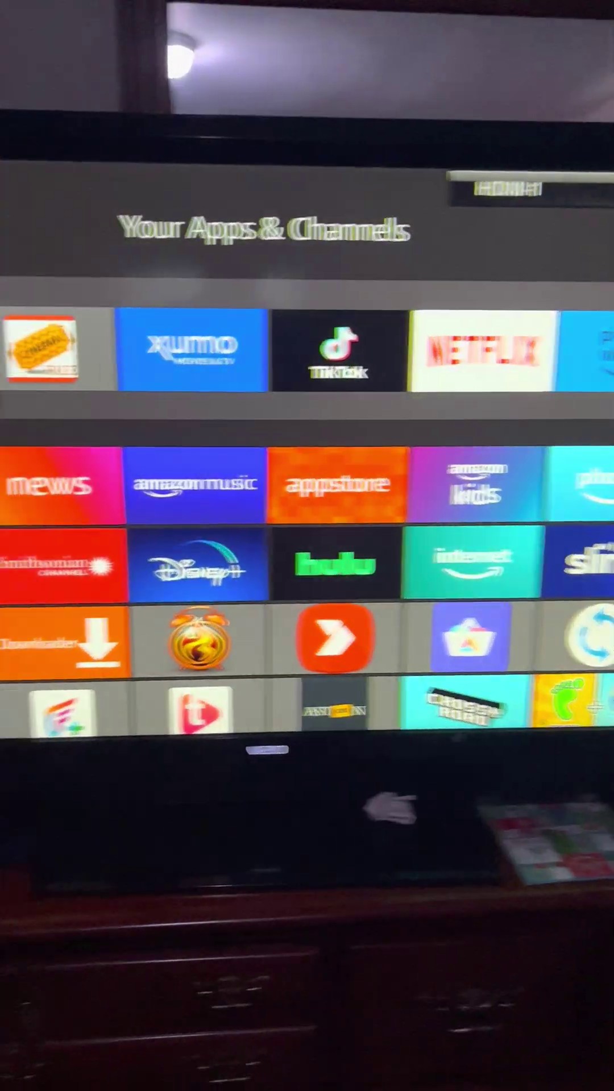
key("Down")
key("Down")
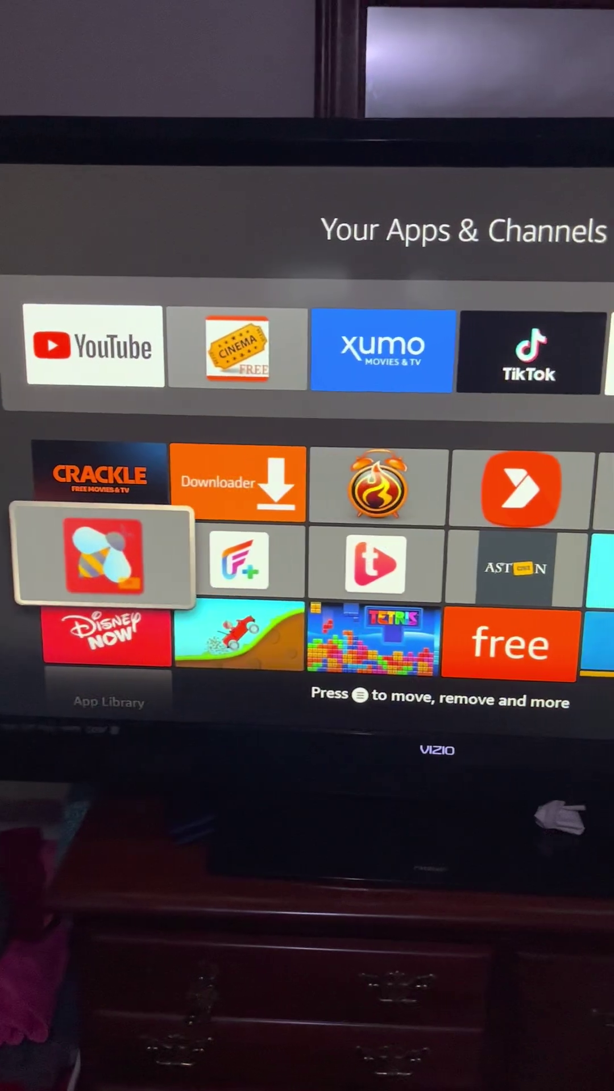
key("Down")
key("Down")
key("Up")
key("Right")
key("Right")
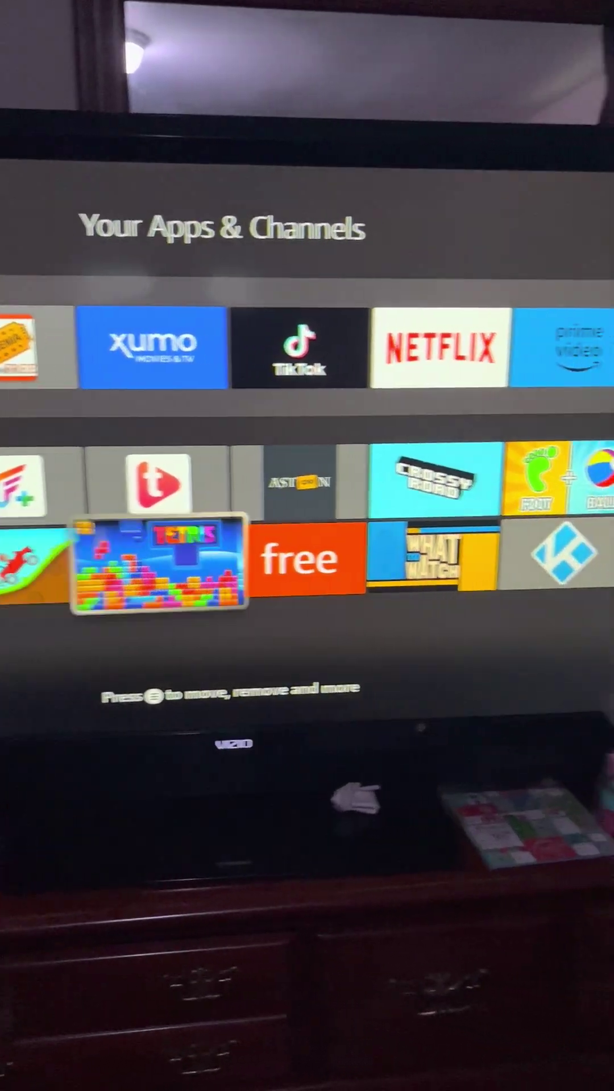
key("Right")
key("Right")
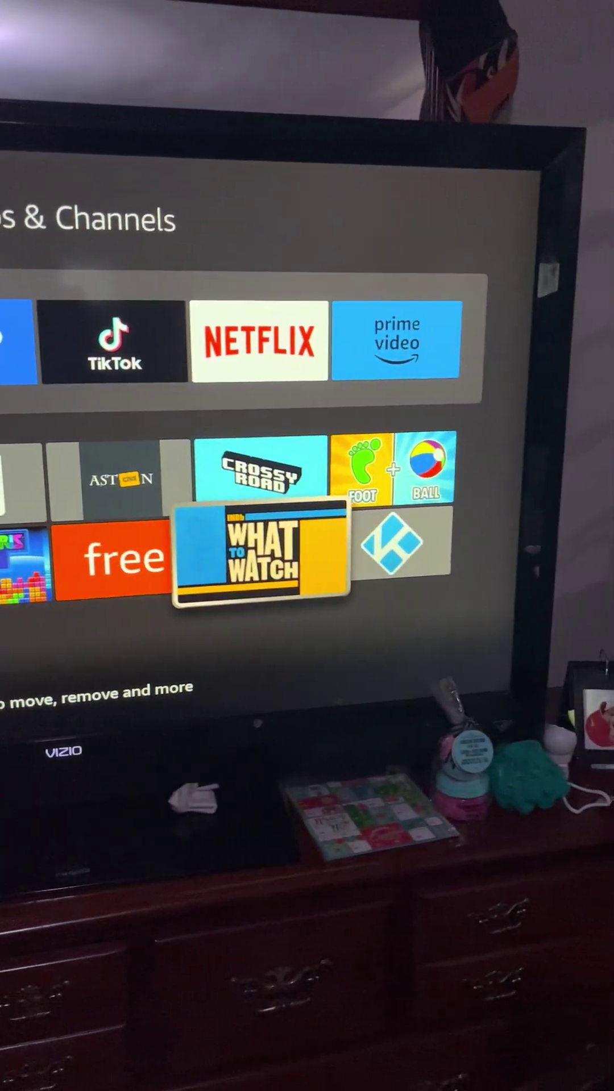
key("Right")
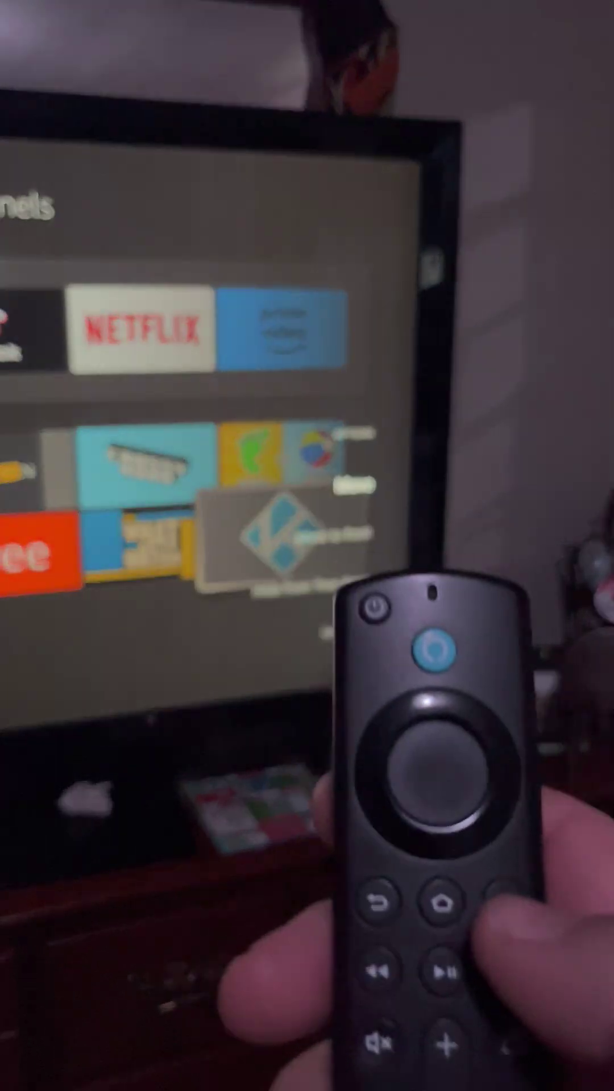
key("Menu")
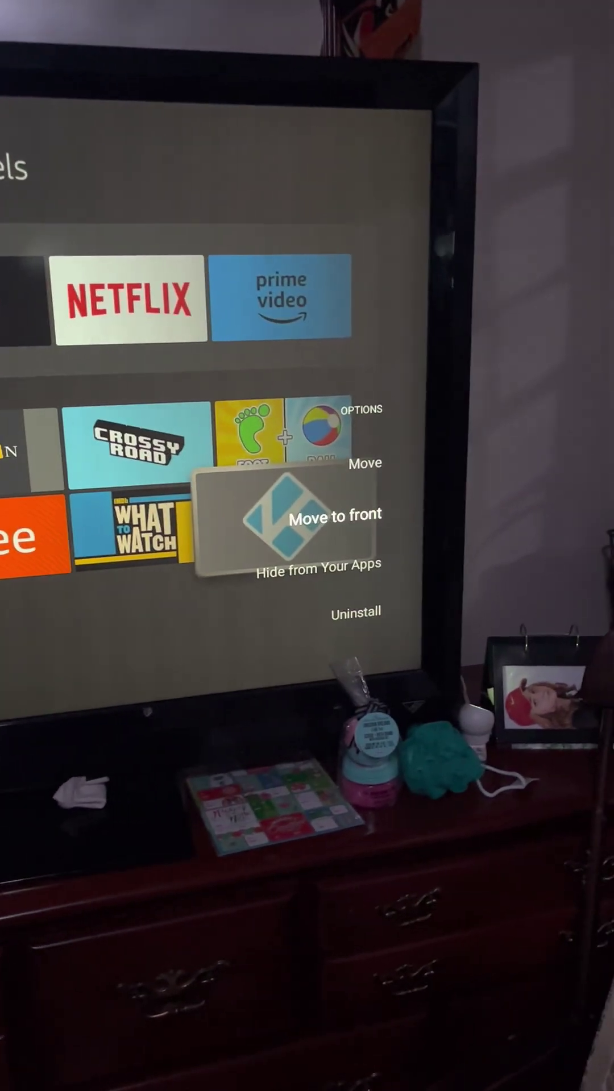
key("Return")
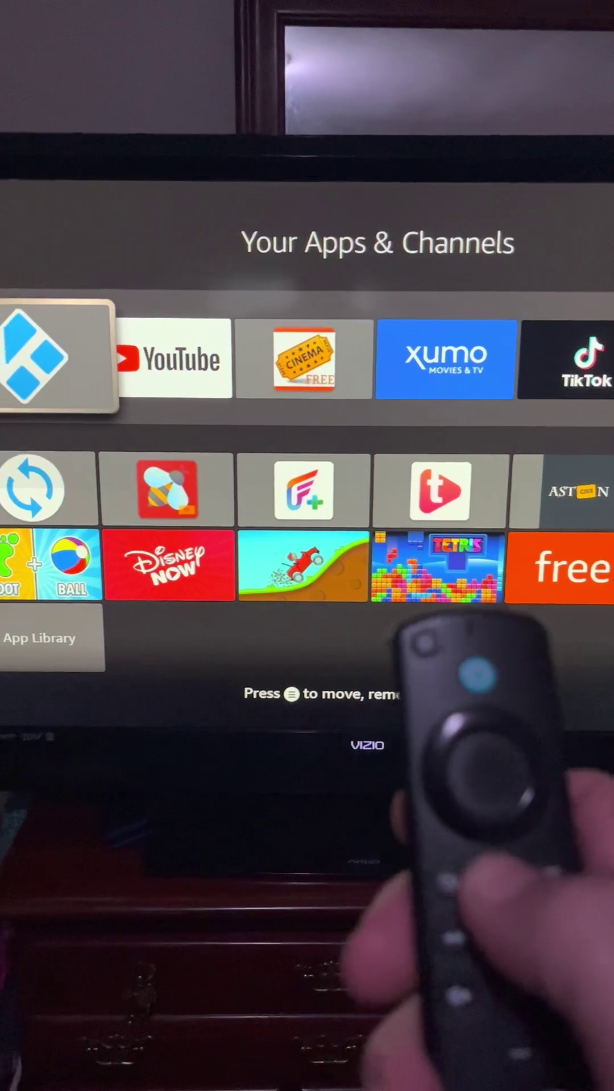
- Return to the home screen and launch Kodi from the apps row tile
key("Home")
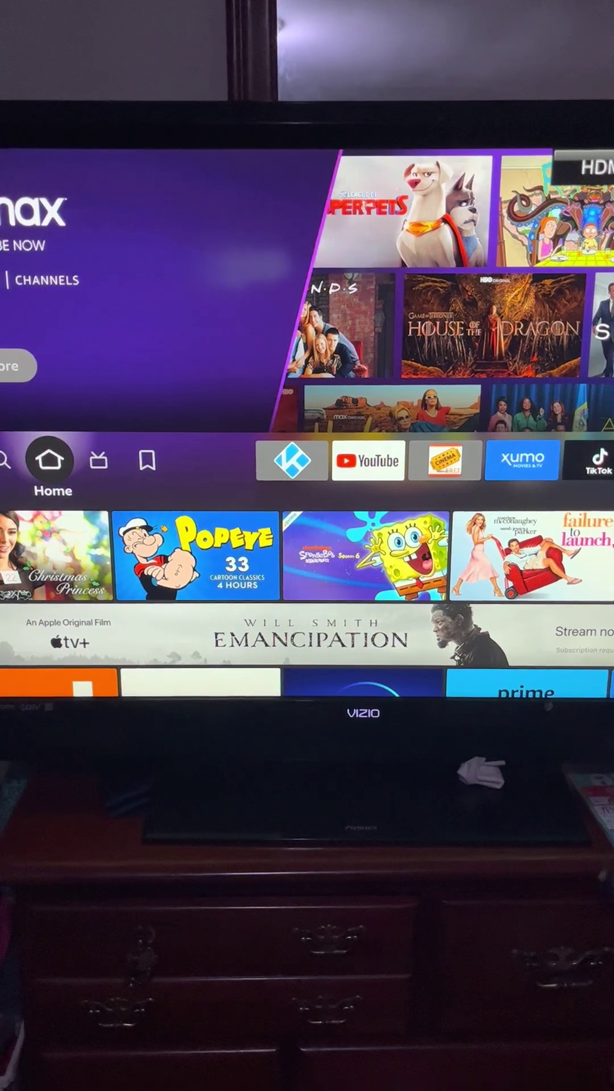
key("Right")
key("Right")
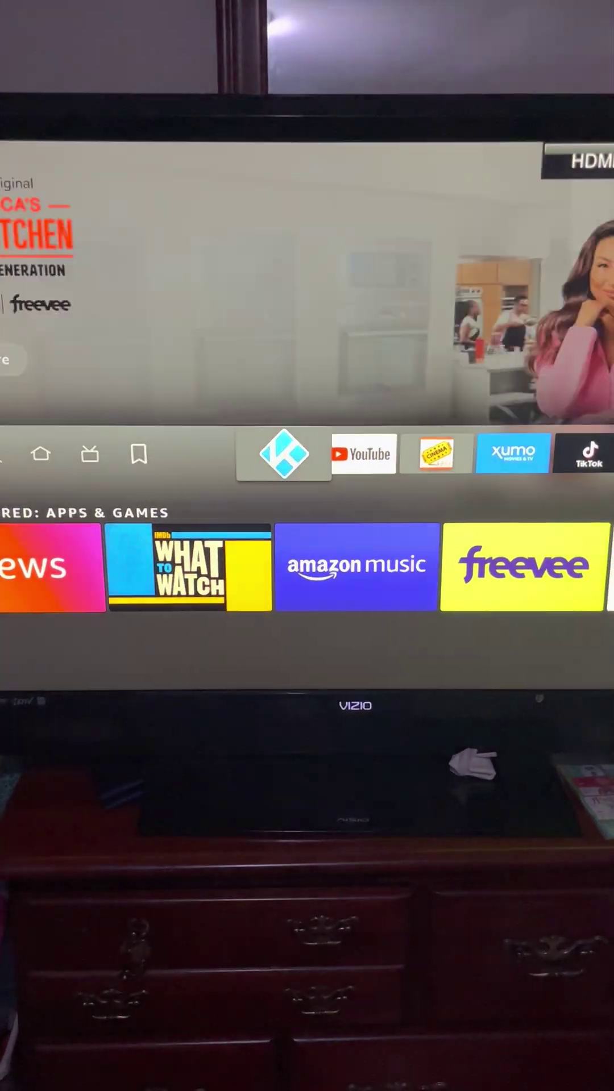
key("Return")
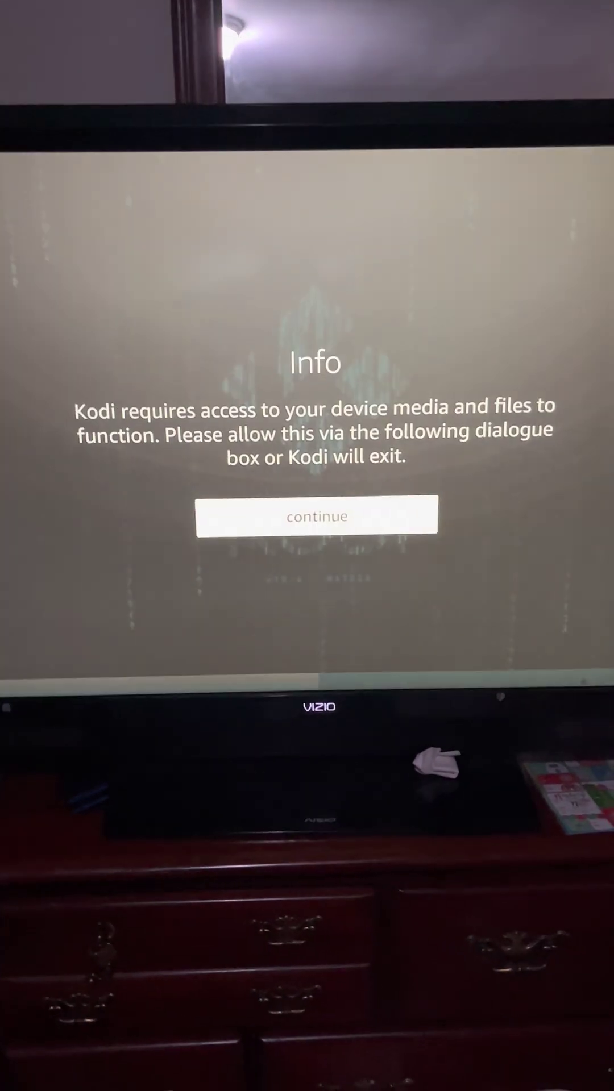